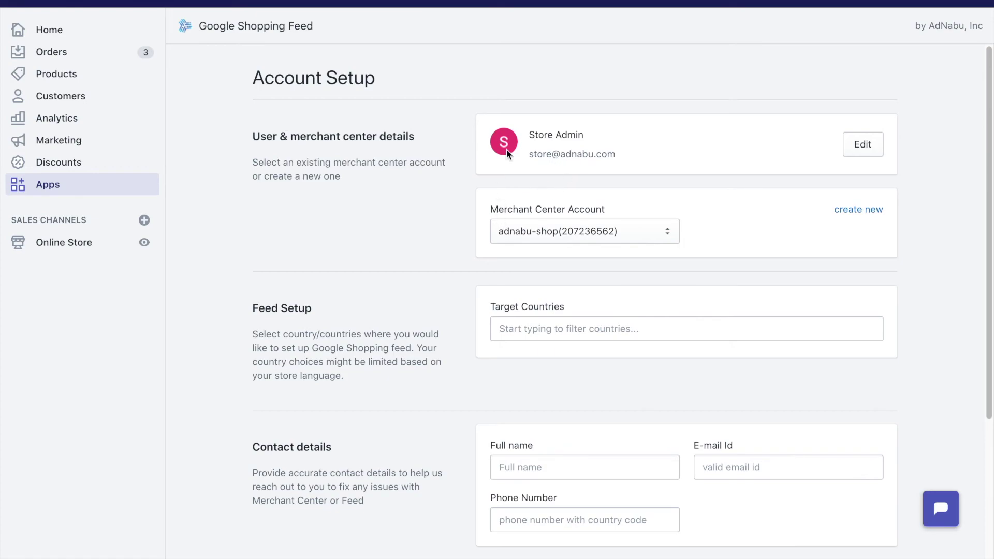
Keep the existing Merchant Center account and add United States as the target country
{"action": "left_click", "coordinate": [572, 231]}
{"action": "left_click", "coordinate": [571, 232]}
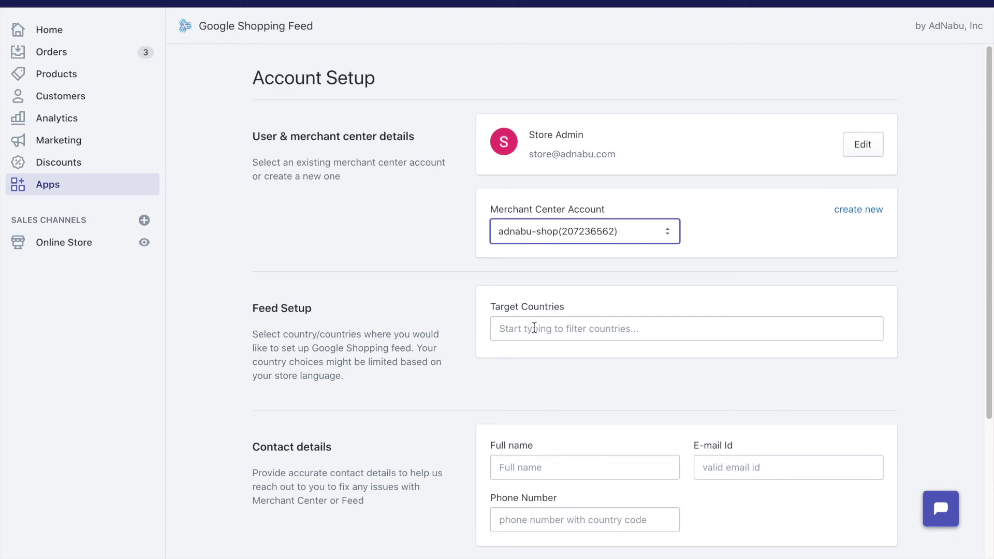
{"action": "left_click", "coordinate": [534, 329]}
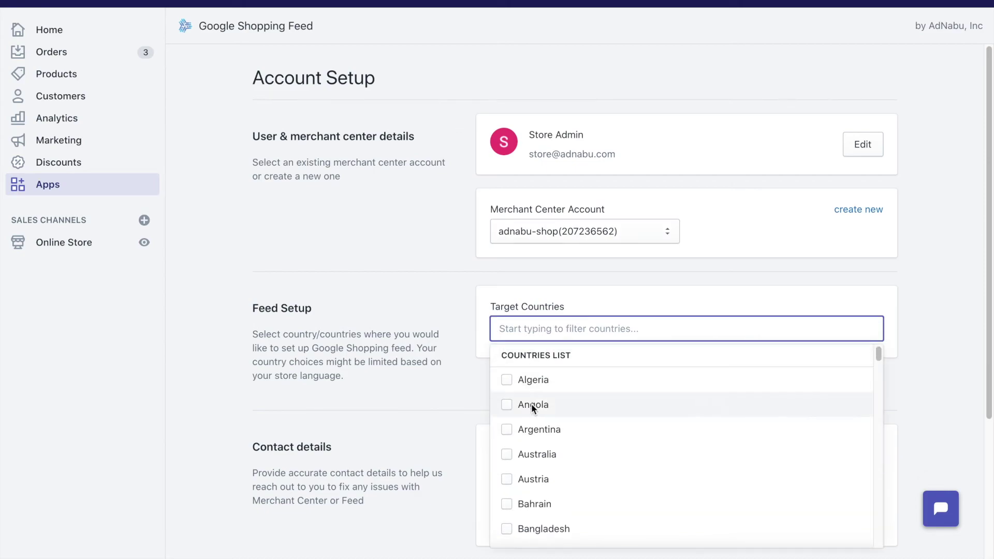
{"action": "scroll", "coordinate": [532, 408], "scroll_direction": "down", "scroll_amount": 20}
{"action": "scroll", "coordinate": [533, 407], "scroll_direction": "down", "scroll_amount": 12}
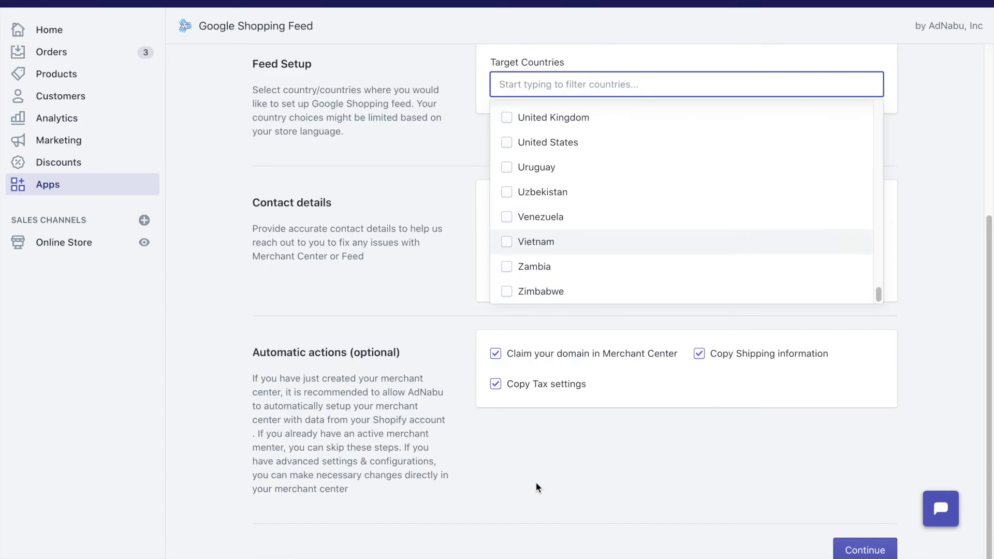
{"action": "scroll", "coordinate": [526, 256], "scroll_direction": "up", "scroll_amount": 20}
{"action": "scroll", "coordinate": [529, 233], "scroll_direction": "down", "scroll_amount": 1}
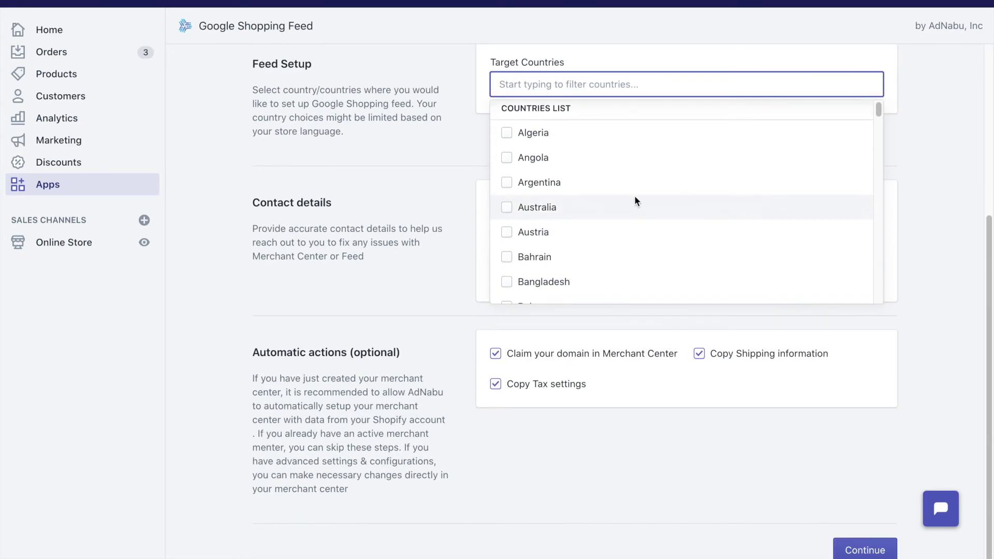
{"action": "scroll", "coordinate": [634, 197], "scroll_direction": "down", "scroll_amount": 20}
{"action": "scroll", "coordinate": [628, 206], "scroll_direction": "down", "scroll_amount": 3}
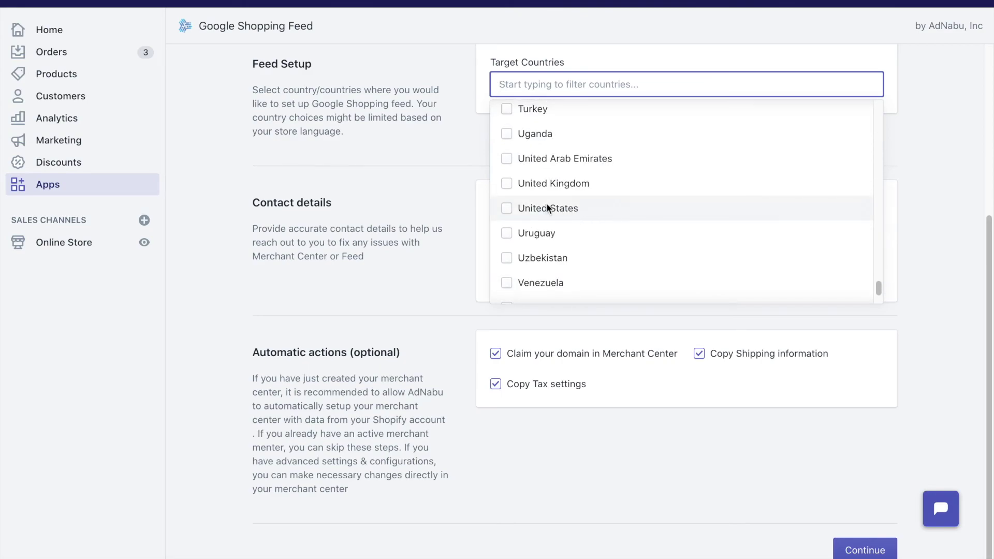
{"action": "left_click", "coordinate": [525, 208]}
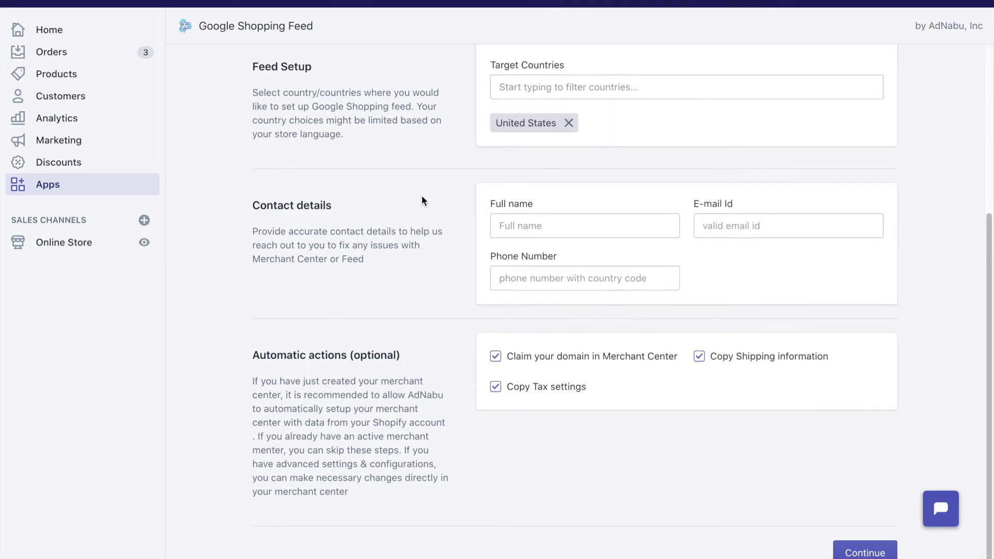
{"action": "scroll", "coordinate": [423, 201], "scroll_direction": "up", "scroll_amount": 5}
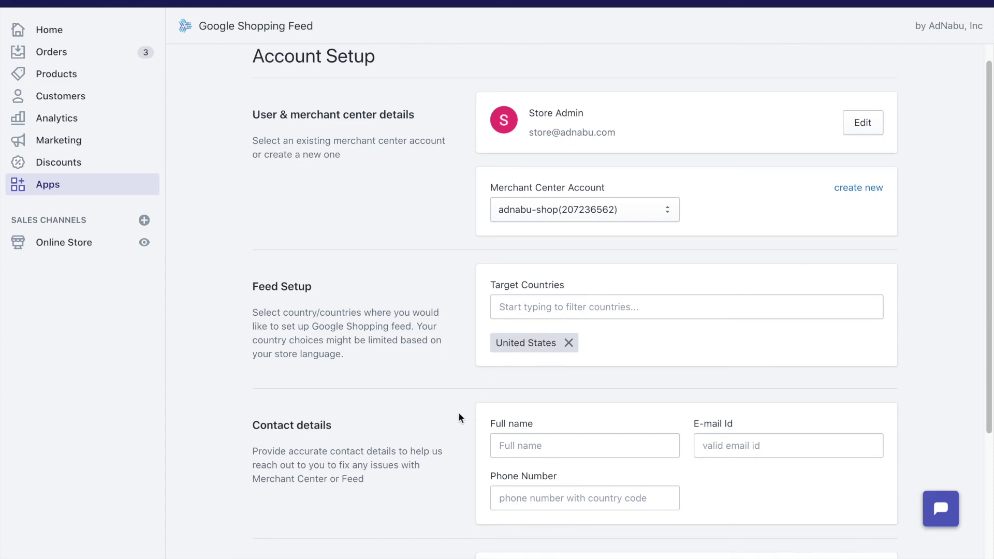
{"action": "scroll", "coordinate": [450, 394], "scroll_direction": "down", "scroll_amount": 3}
Enter the contact's full name, fix the e-mail field to the contact's e-mail, then add the phone number
{"action": "left_click", "coordinate": [537, 319]}
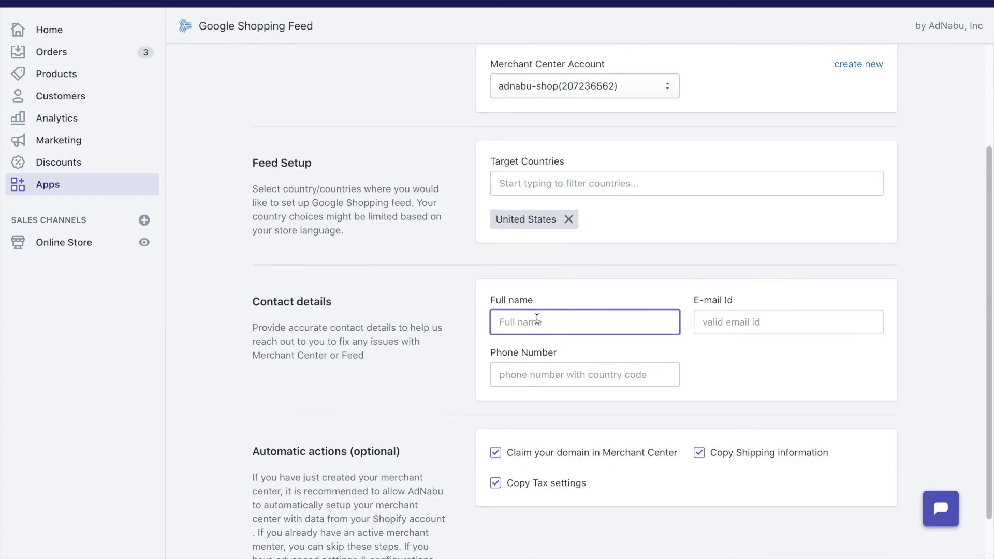
{"action": "key", "text": "Tab"}
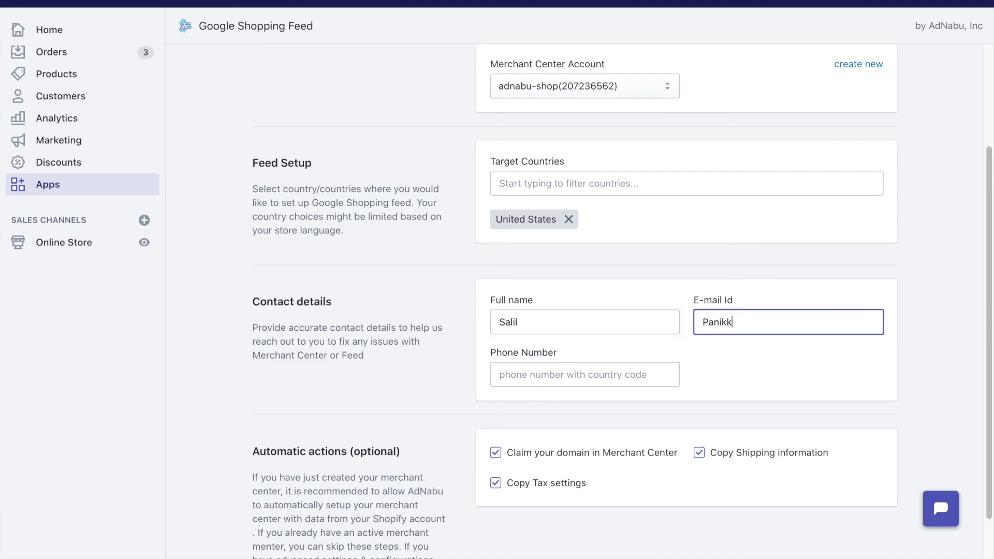
{"action": "key", "text": "Tab"}
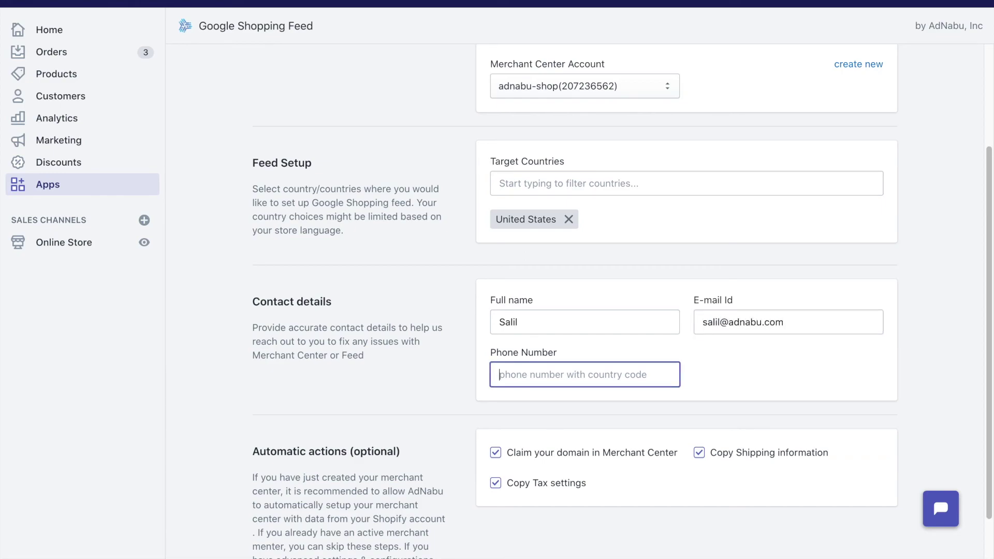
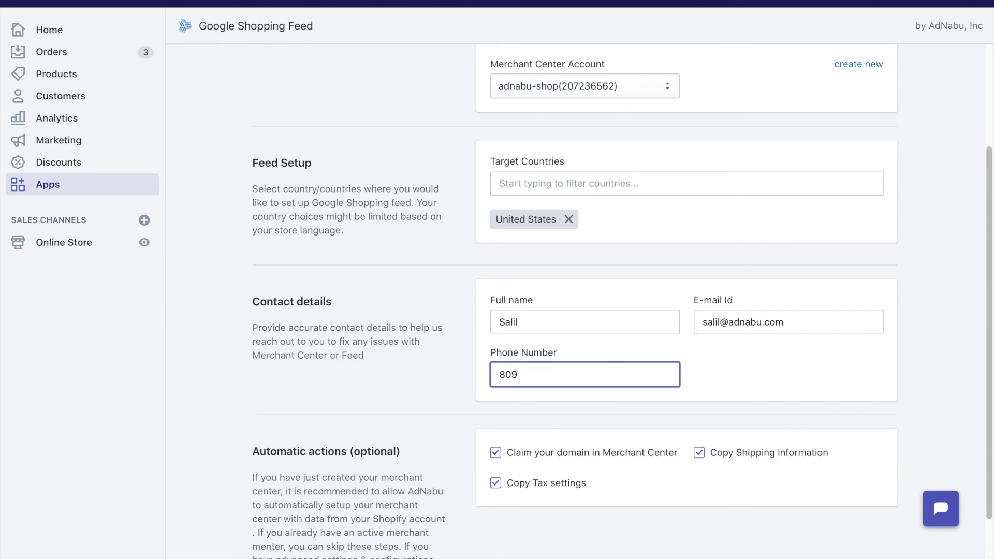
Submit the account setup with United States and the contact details using Continue
{"action": "scroll", "coordinate": [396, 350], "scroll_direction": "down", "scroll_amount": 1}
{"action": "scroll", "coordinate": [399, 353], "scroll_direction": "down", "scroll_amount": 2}
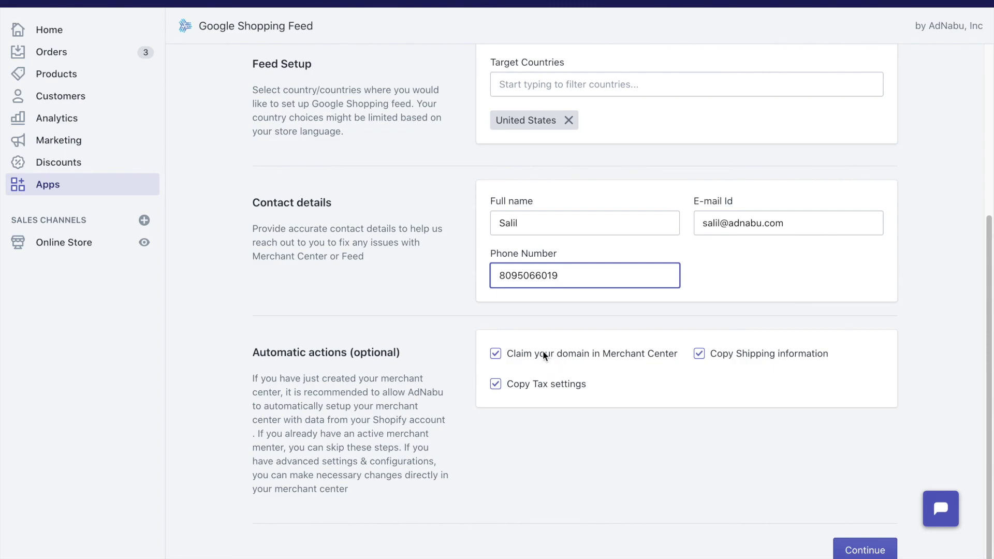
{"action": "left_click", "coordinate": [862, 548]}
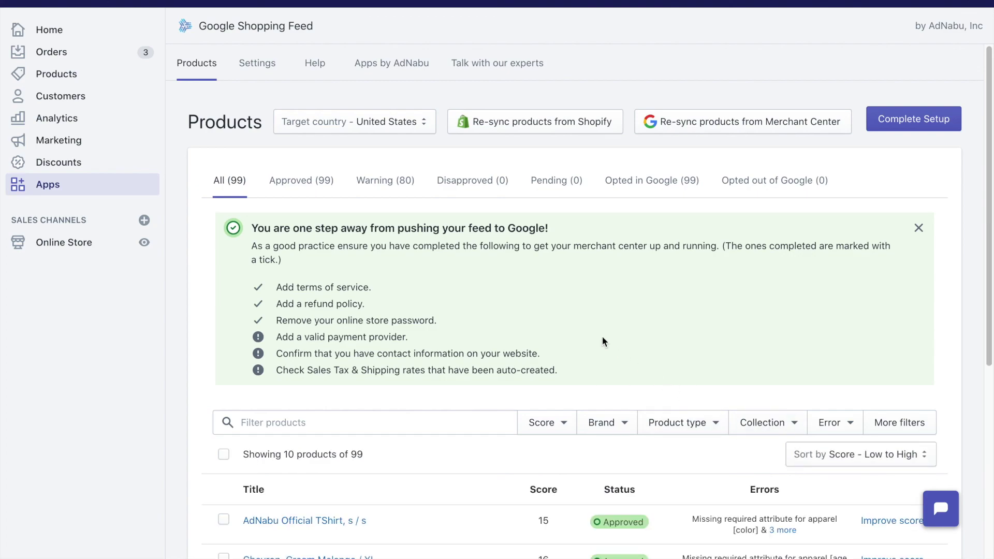
Review the 99 approved products on the Products page, then choose Complete Setup
{"action": "scroll", "coordinate": [599, 288], "scroll_direction": "down", "scroll_amount": 1}
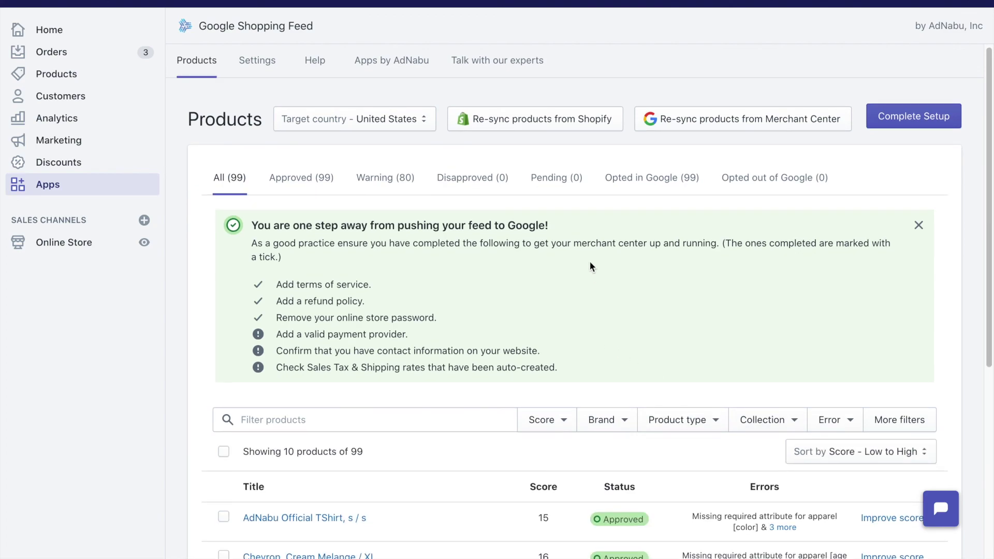
{"action": "scroll", "coordinate": [550, 266], "scroll_direction": "down", "scroll_amount": 2}
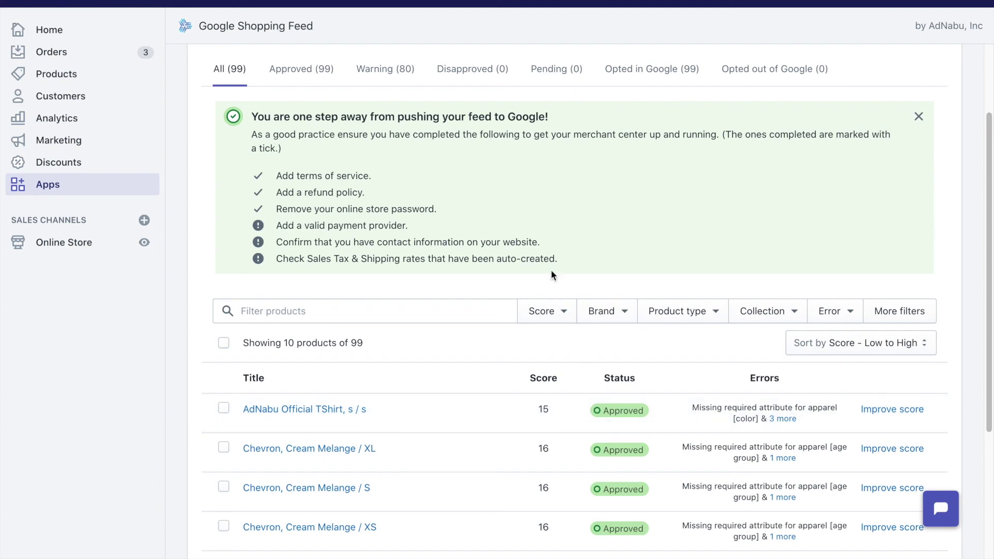
{"action": "scroll", "coordinate": [538, 233], "scroll_direction": "up", "scroll_amount": 2}
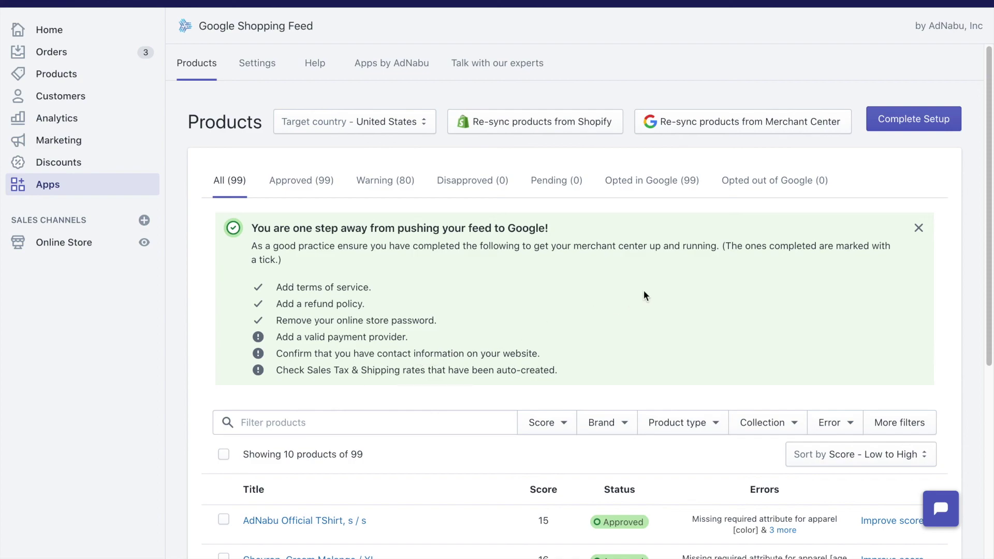
{"action": "left_click", "coordinate": [905, 119]}
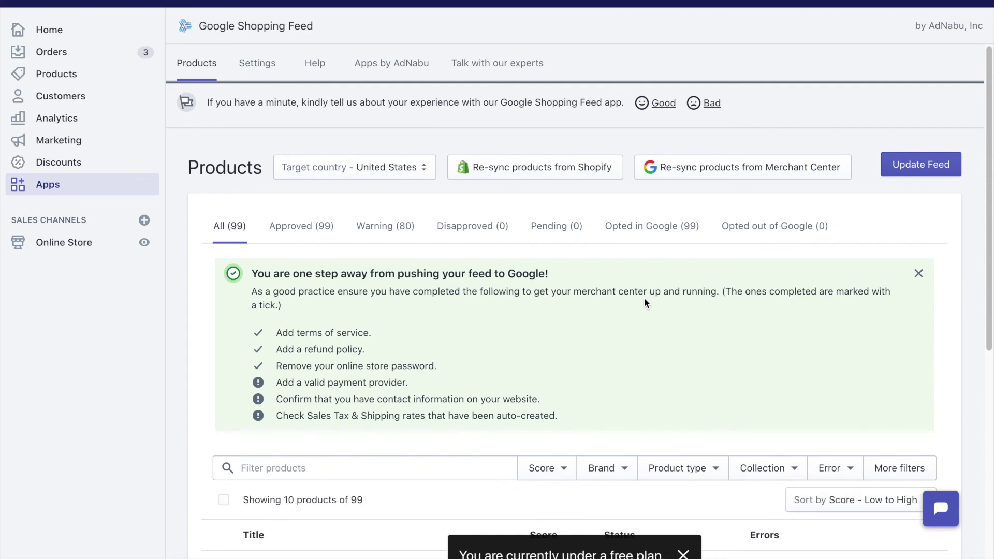
Scroll the Products page to review the Merchant Center prerequisites checklist
{"action": "scroll", "coordinate": [508, 326], "scroll_direction": "down", "scroll_amount": 1}
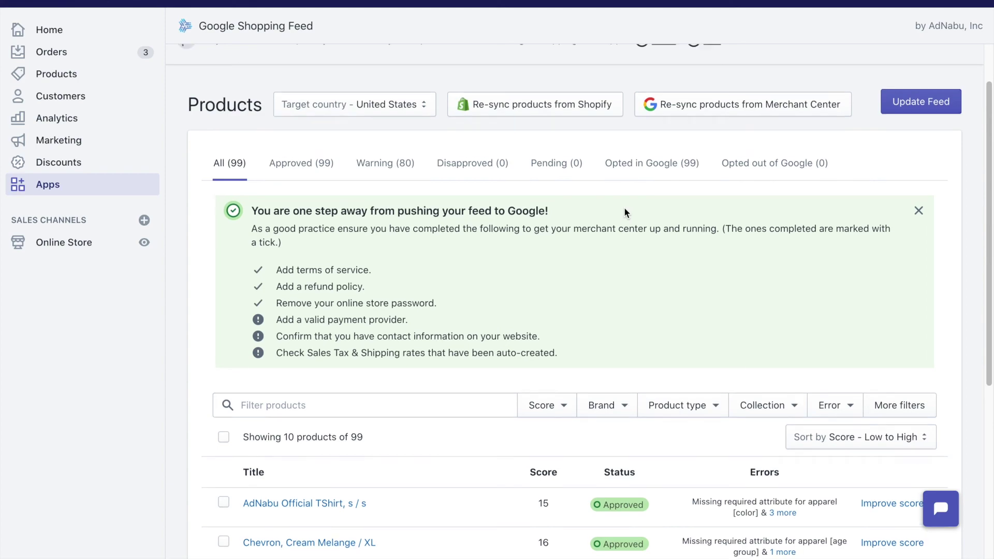
{"action": "scroll", "coordinate": [623, 207], "scroll_direction": "up", "scroll_amount": 2}
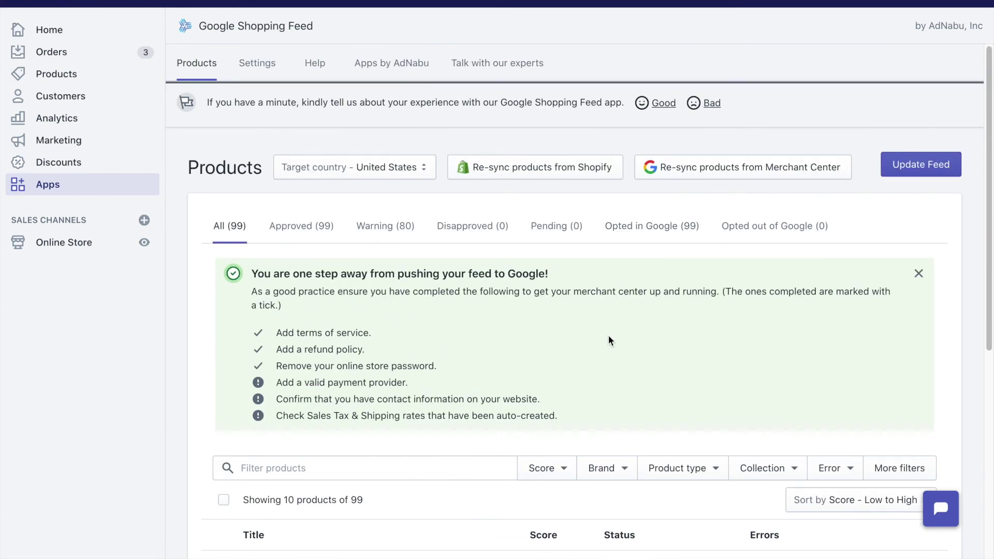